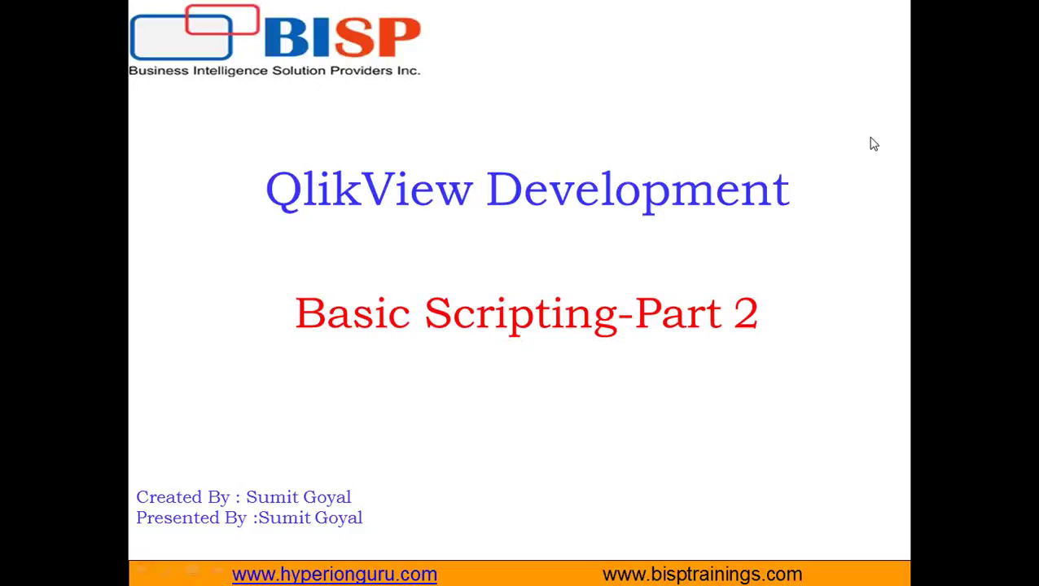
Switch from the title slide to the QlikView document showing the sales staff table
key("alt+Tab")
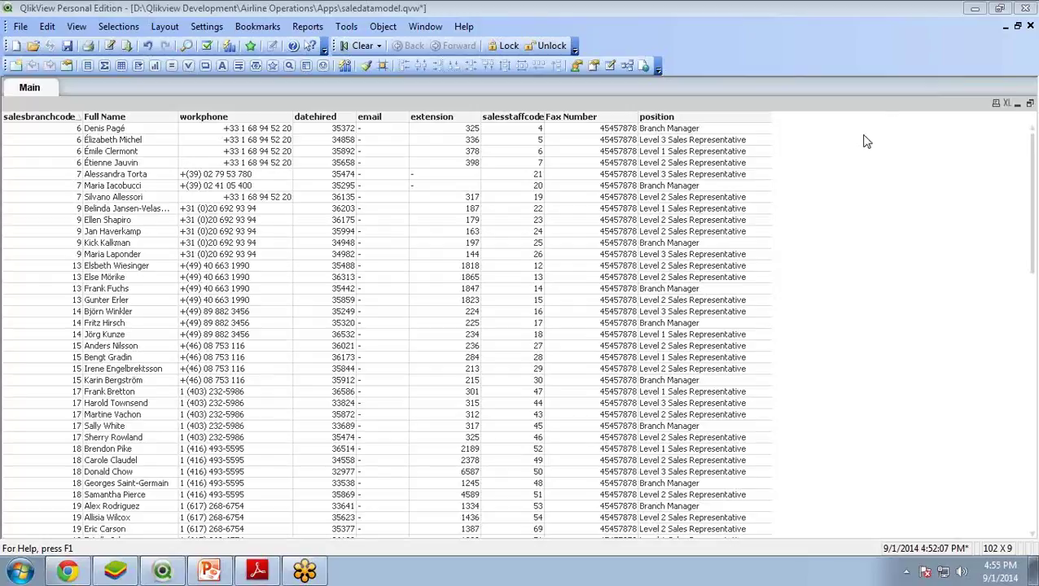
Open the load script editor and place the cursor after the position field on line 11
left_click(110, 45)
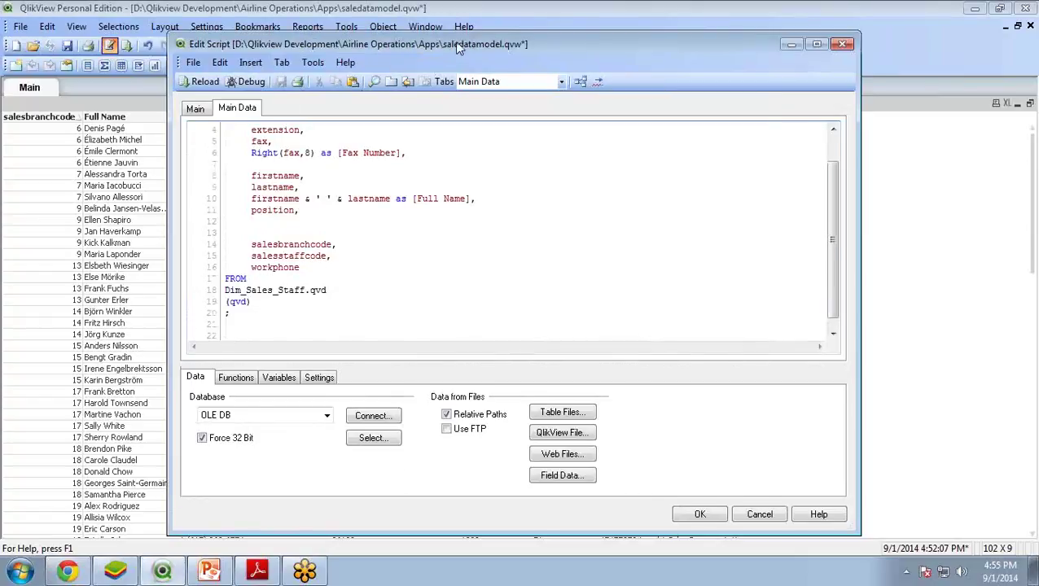
left_click_drag(453, 47, 432, 61)
left_click(290, 227)
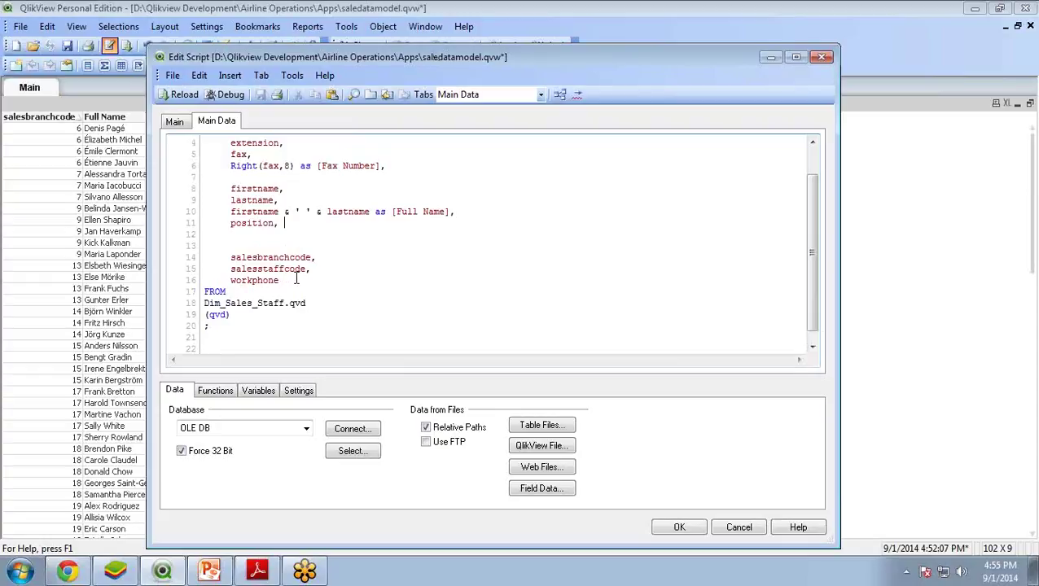
left_click(261, 238)
Start a new line below position and type if(position='Level
key("Return")
key("Up")
key("Tab")
type("if(")
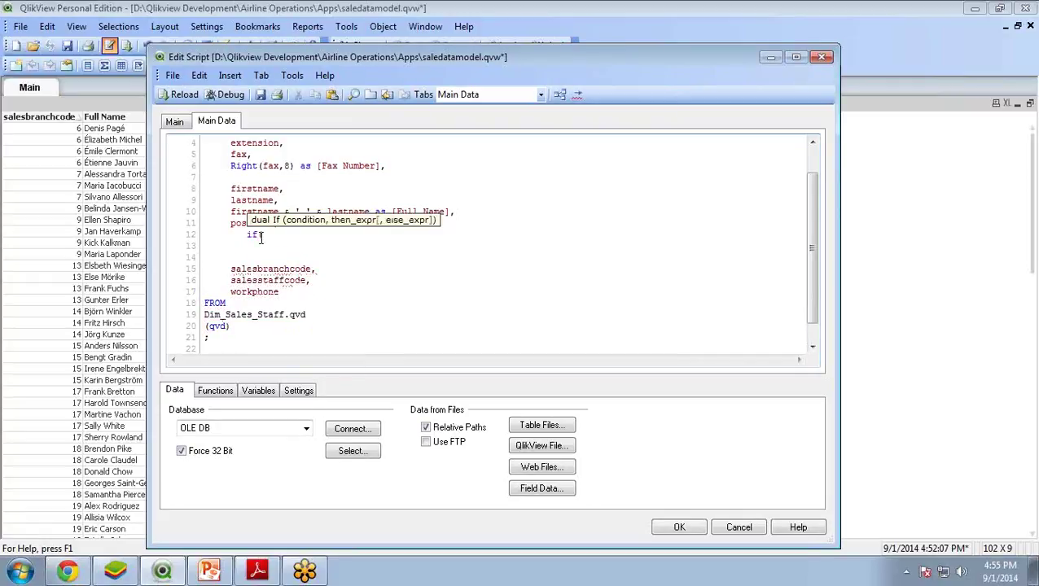
type("positi")
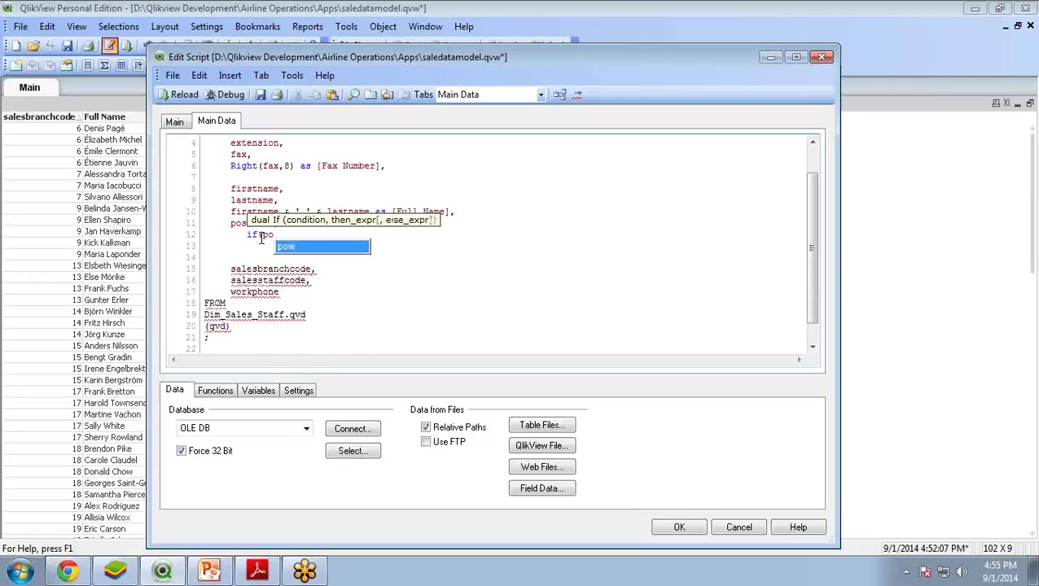
key("BackSpace")
key("BackSpace")
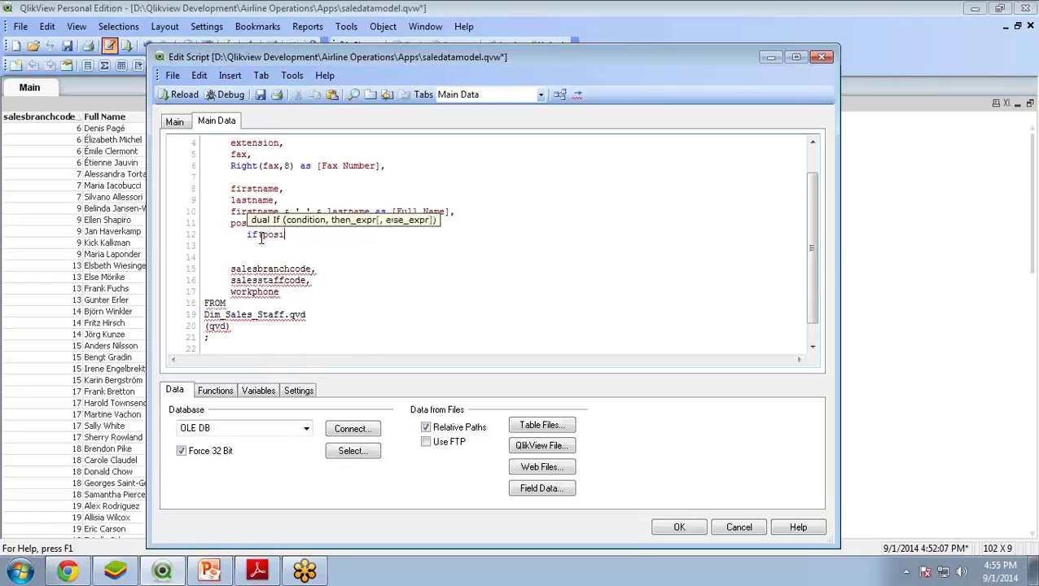
type("tion='Leve")
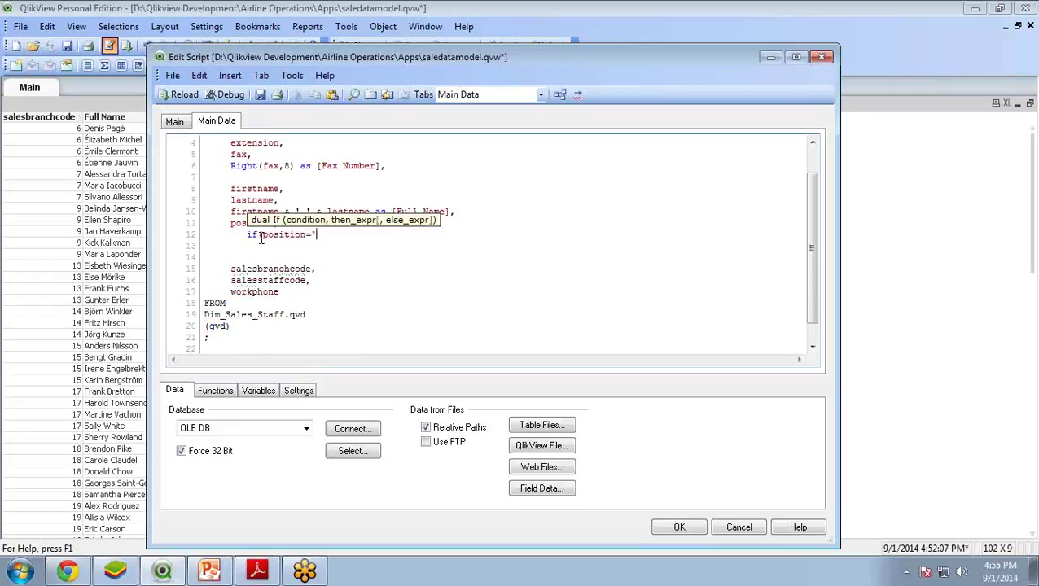
type("l")
left_click_drag(583, 55, 588, 203)
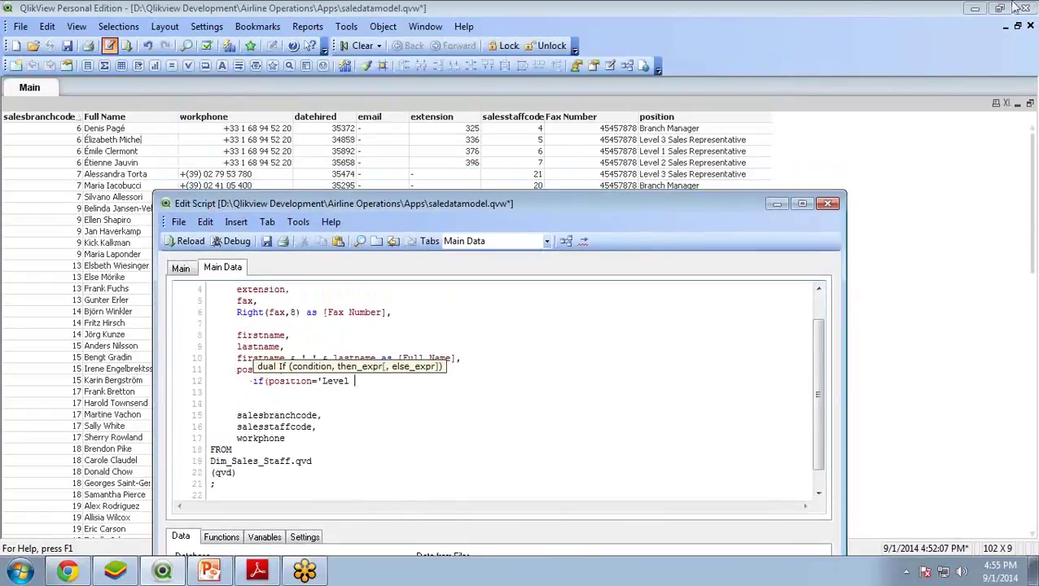
Finish line 12 as if(position='Level 3 Sales Representative','L-3', and start a new line
left_click(799, 46)
left_click(373, 386)
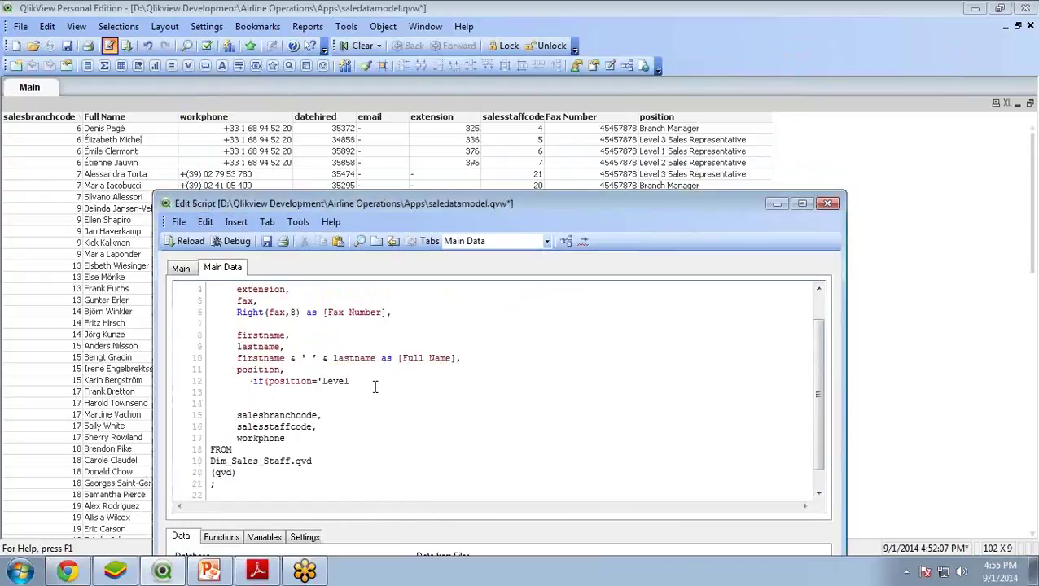
left_click(356, 381)
type("3")
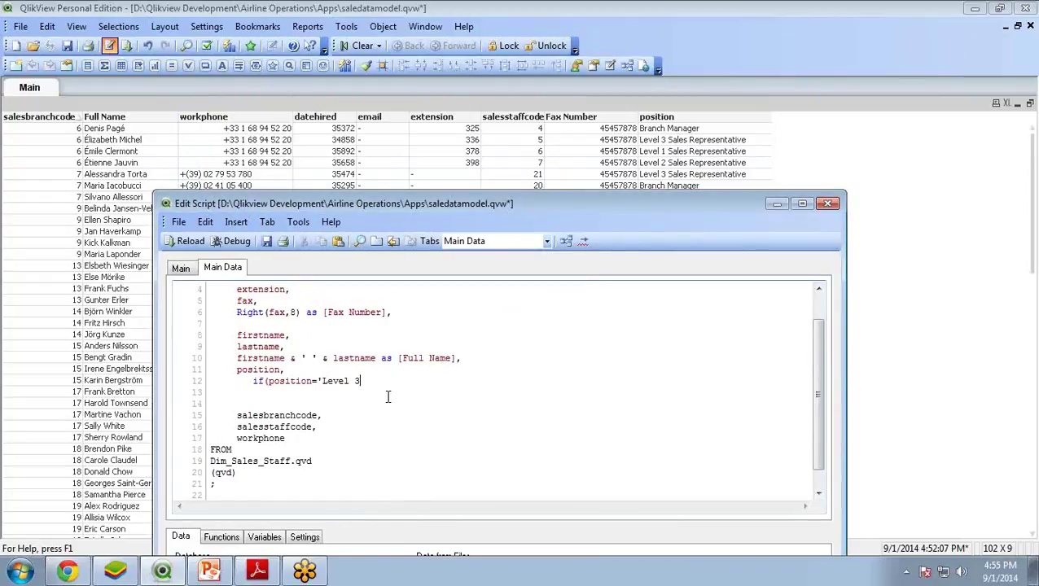
type("' Sales Representative','L-3'")
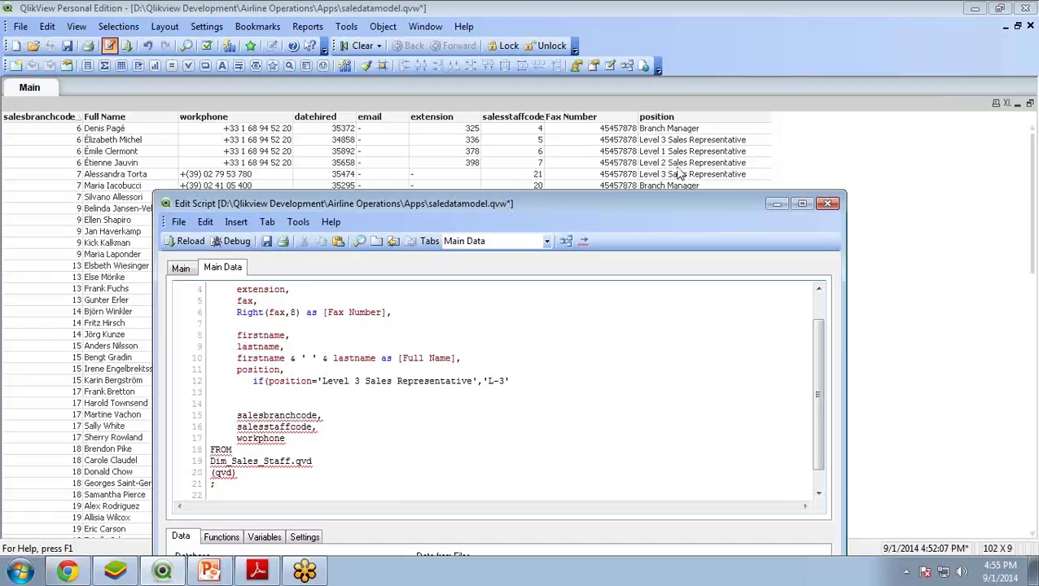
type(",")
key("Return")
Copy the line 12 if expression and paste it onto line 13
type("if")
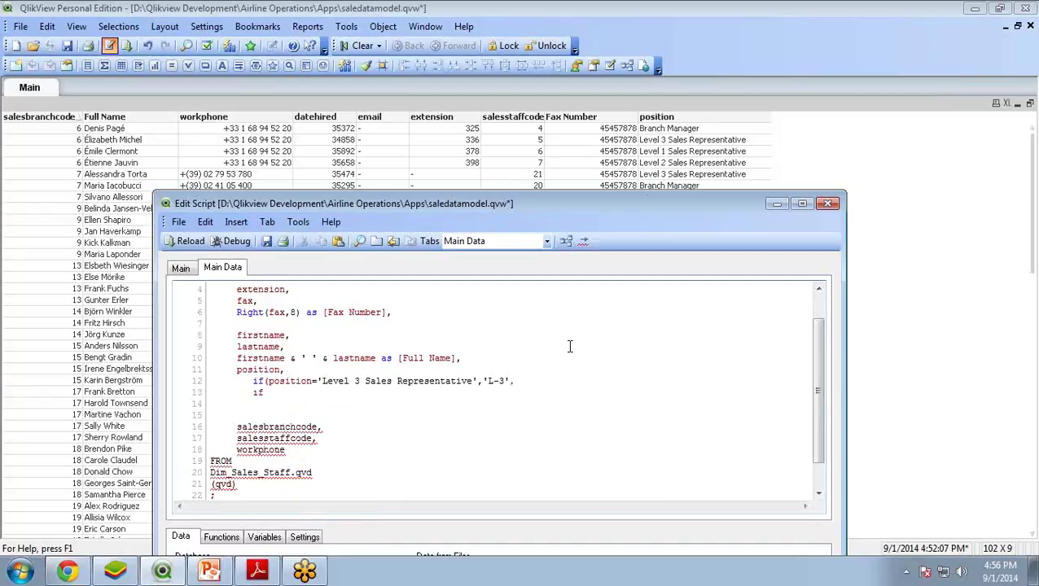
key("BackSpace")
key("BackSpace")
key("Up")
key("shift+End")
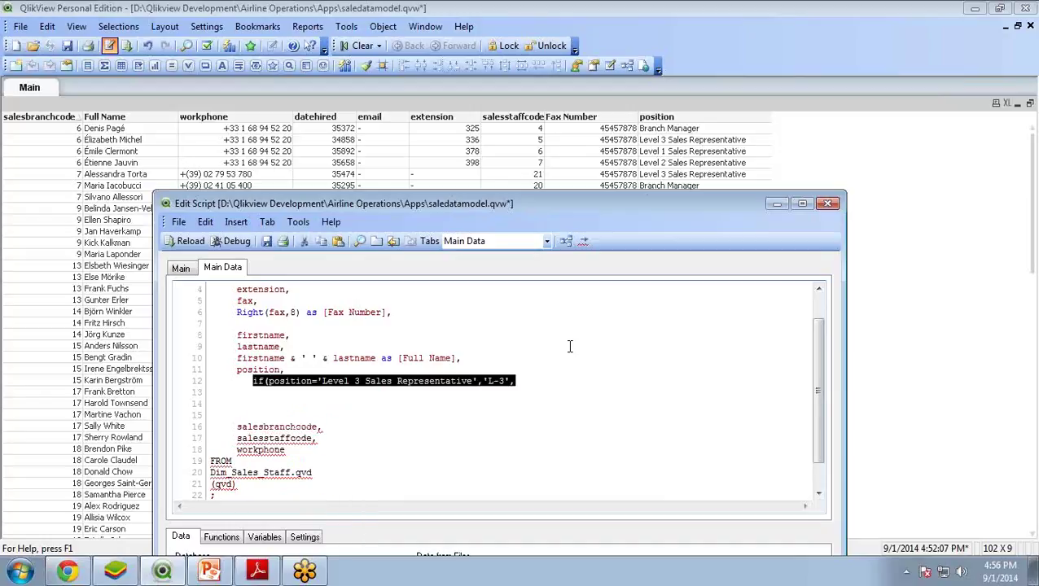
key("ctrl+c")
key("Down")
key("ctrl+v")
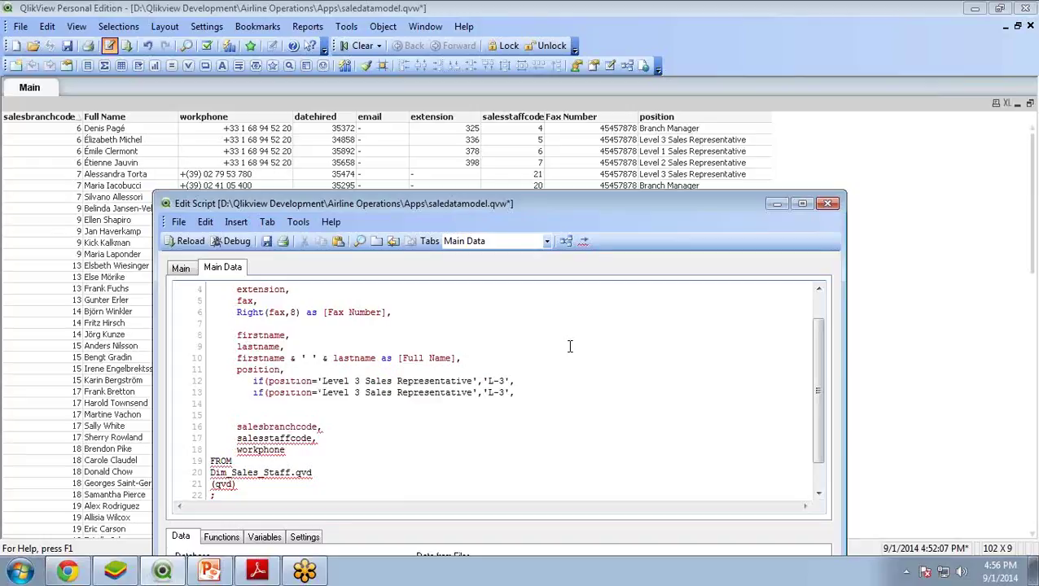
Change line 13 to test 'Level 2 Sales Representative' and return 'L-2'
key("Left")
key("Left")
key("Left")
key("Left")
key("Left")
key("Left")
key("Left")
key("Left")
key("Left")
key("Left")
key("Left")
key("Left")
key("Left")
key("Delete")
type("2")
key("Right")
key("Right")
key("Right")
key("Right")
key("Right")
key("Right")
key("Right")
key("Right")
key("Right")
key("Right")
key("Right")
key("Right")
key("Right")
key("Right")
key("Right")
key("Right")
key("Right")
key("Right")
key("Right")
key("Right")
key("Right")
key("Right")
key("Right")
key("Delete")
type("2")
Begin a third condition on line 14 with if(position ='Leve
key("End")
key("Return")
type("if")
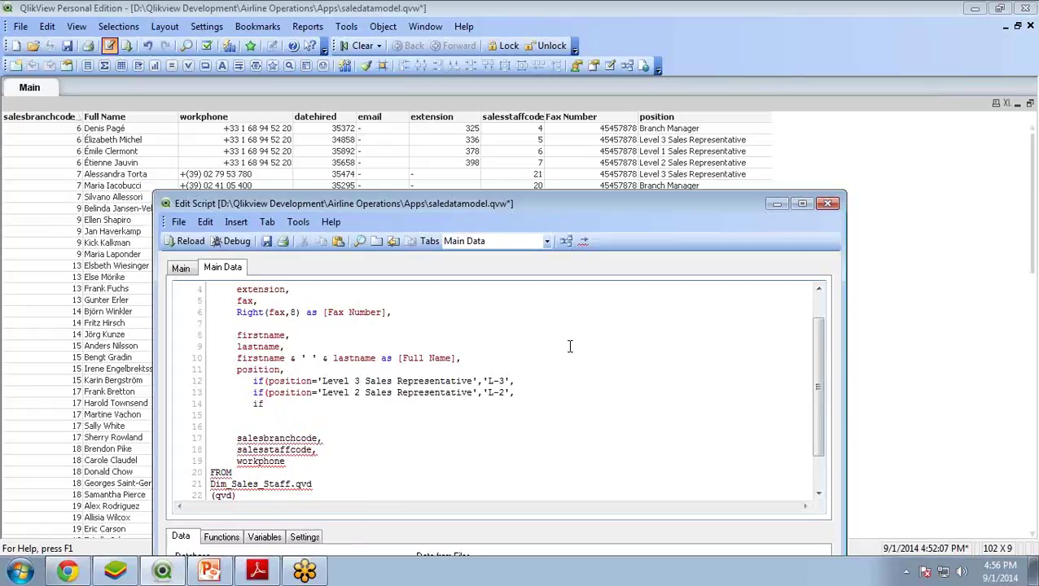
type("(pos")
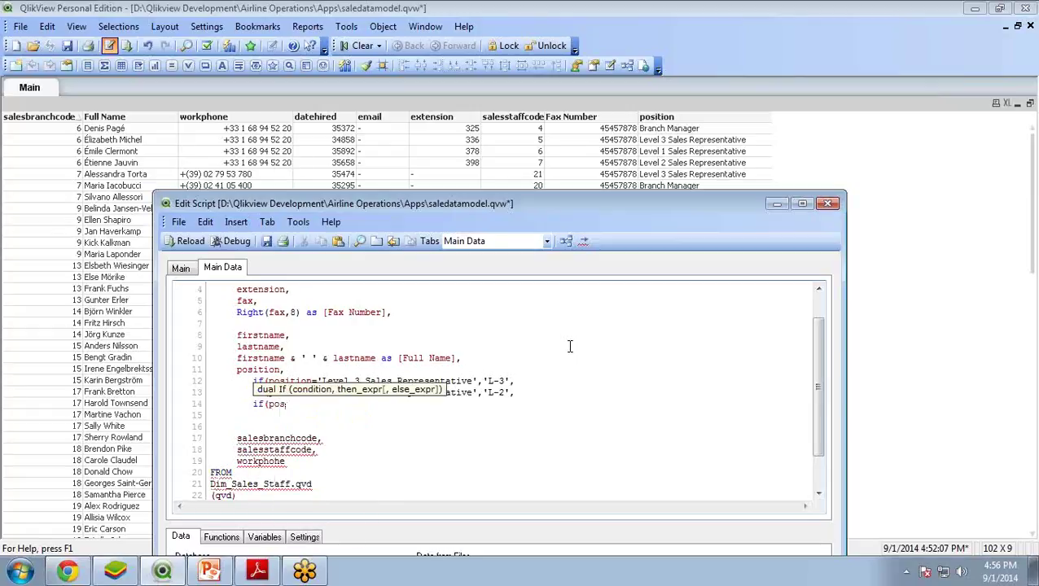
type("ition ='Leve;")
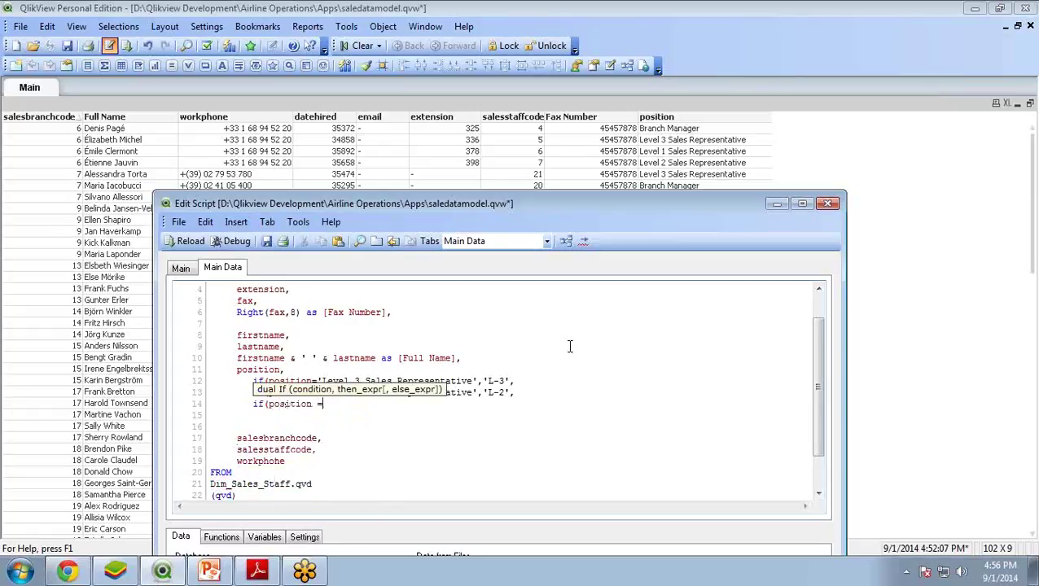
Complete line 14 as if(position ='Level 1 Sales Representative','L-1', fixing typos, then add a new line
key("BackSpace")
type("l 1 Sales Representative")
key("BackSpace")
key("BackSpace")
key("BackSpace")
key("BackSpace")
key("BackSpace")
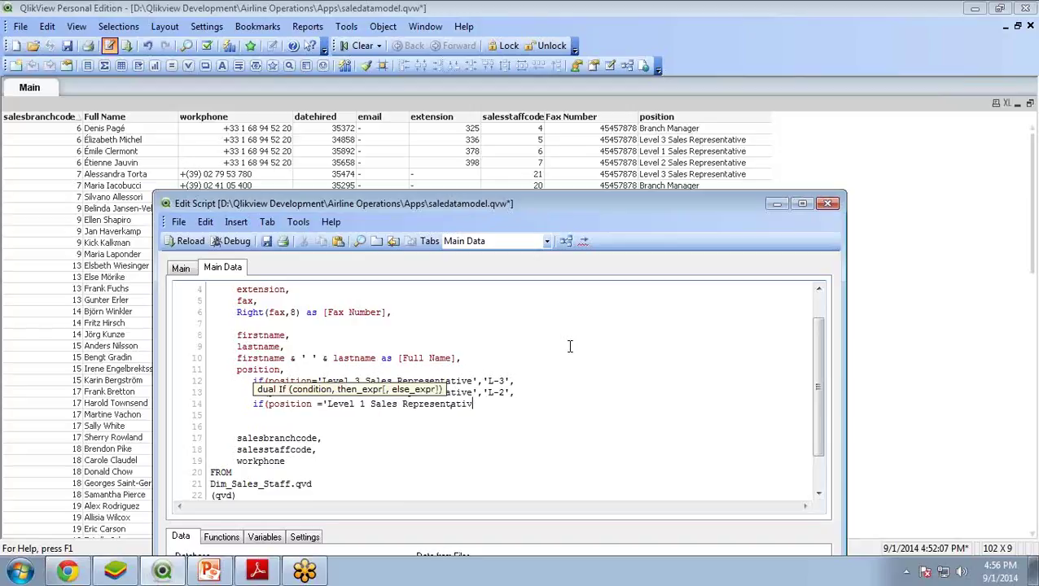
type("ative")
type("',")
type("'L")
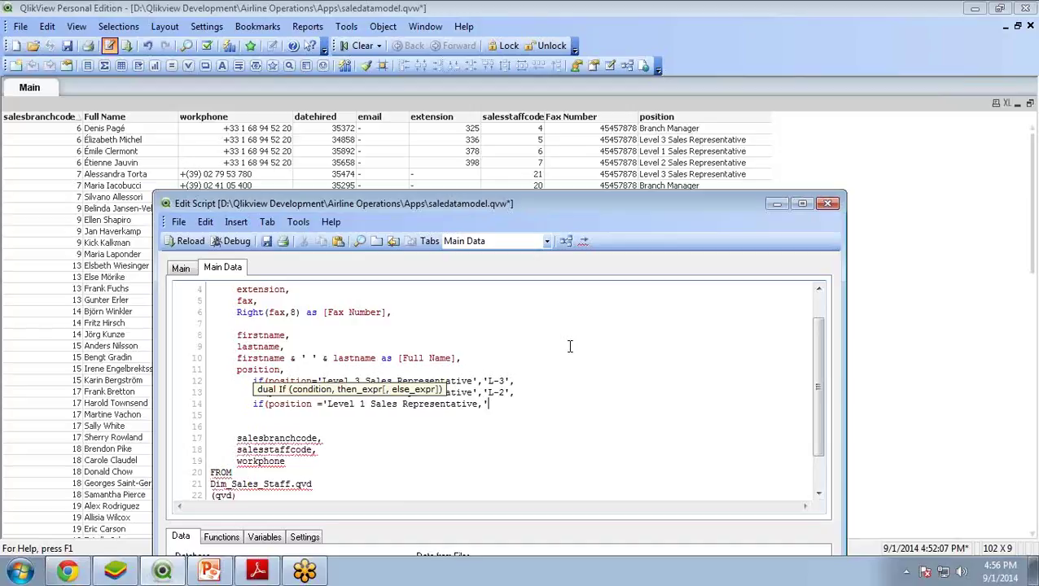
type("-1")
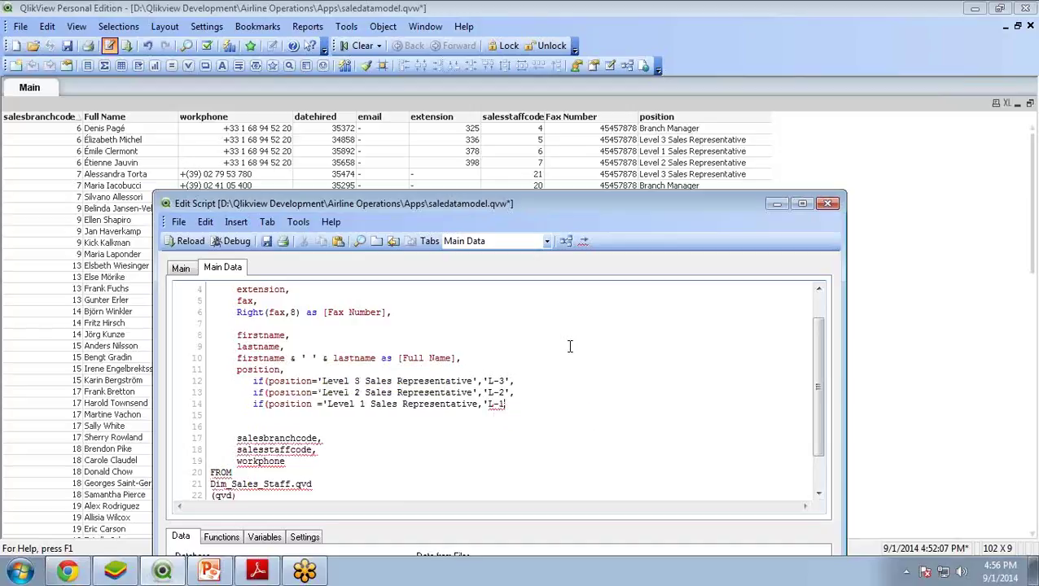
key("BackSpace")
key("BackSpace")
key("BackSpace")
key("BackSpace")
type("'L-1',")
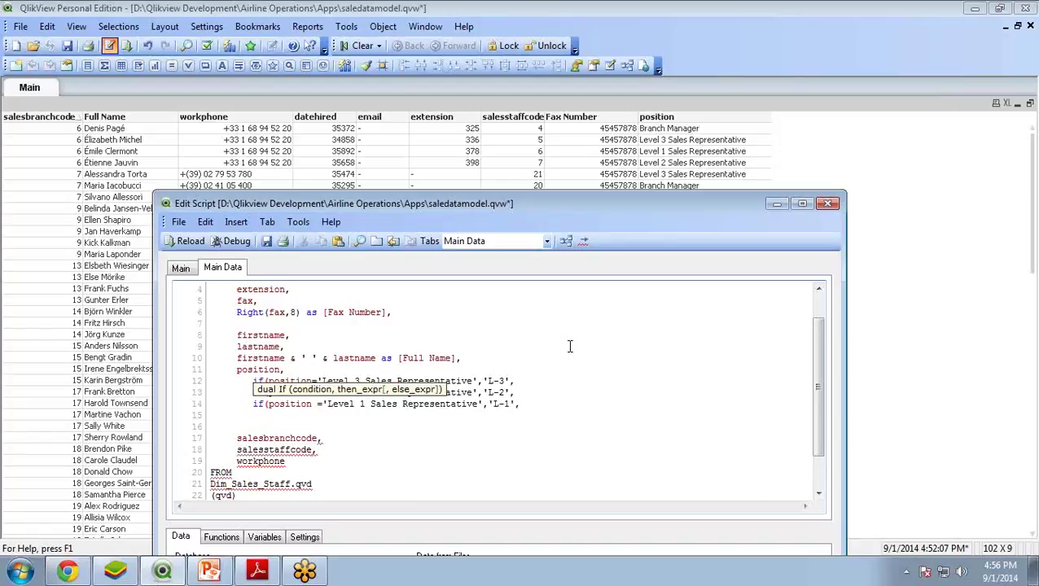
key("Return")
End the nested if with position as fallback, three closing brackets and as [New Position],
type("po")
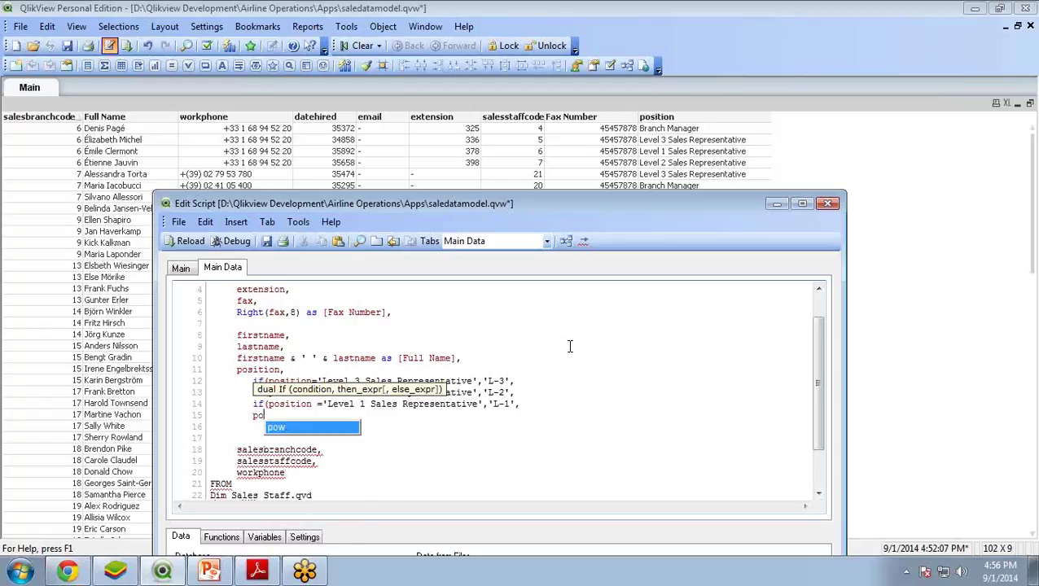
type("sition")
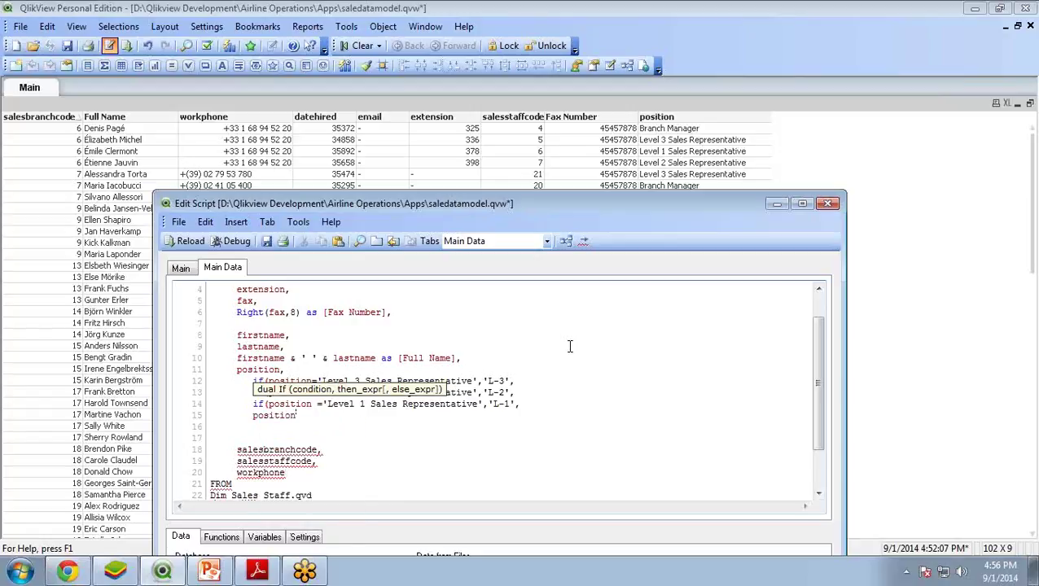
type(")))")
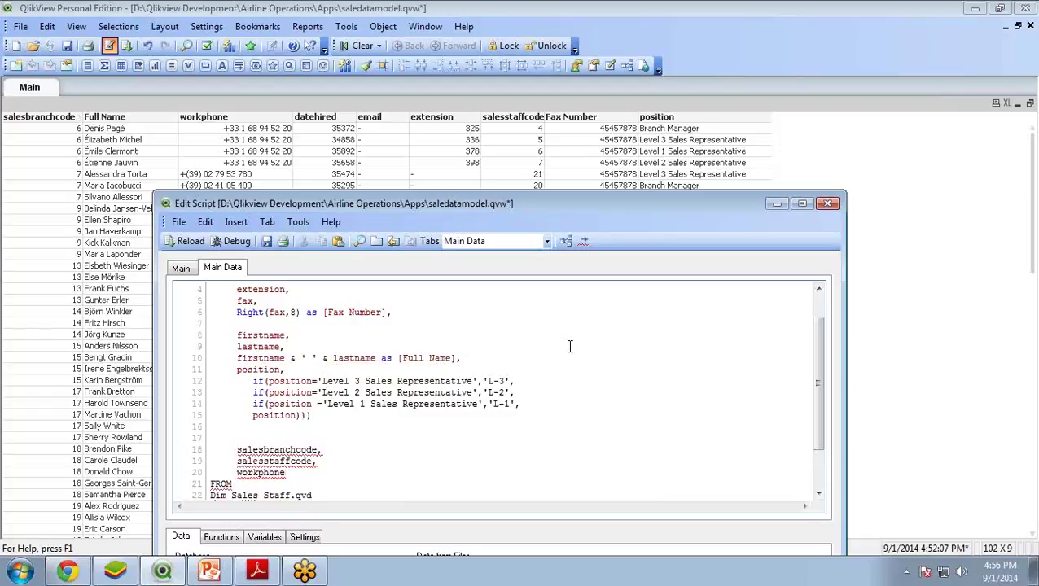
key("BackSpace")
key("BackSpace")
key("BackSpace")
key("Return")
type(")")
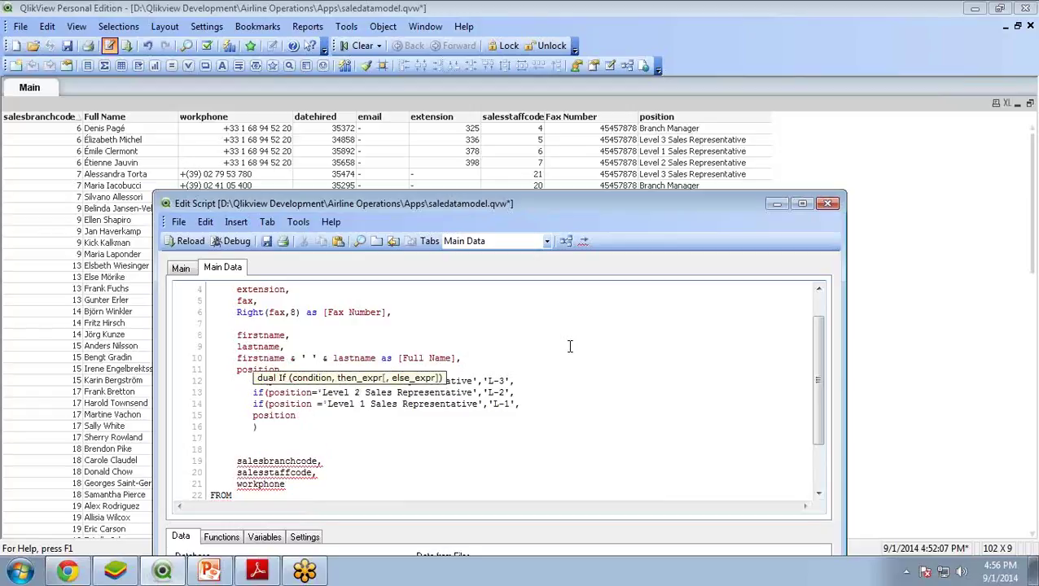
key("Return")
type(")")
key("Return")
type(") ")
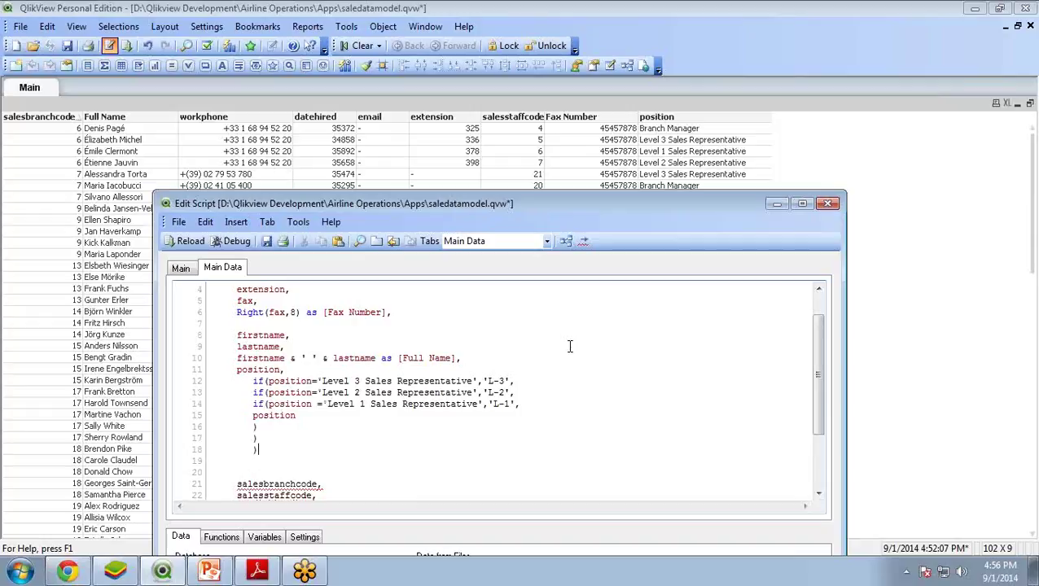
type("as [New Posit")
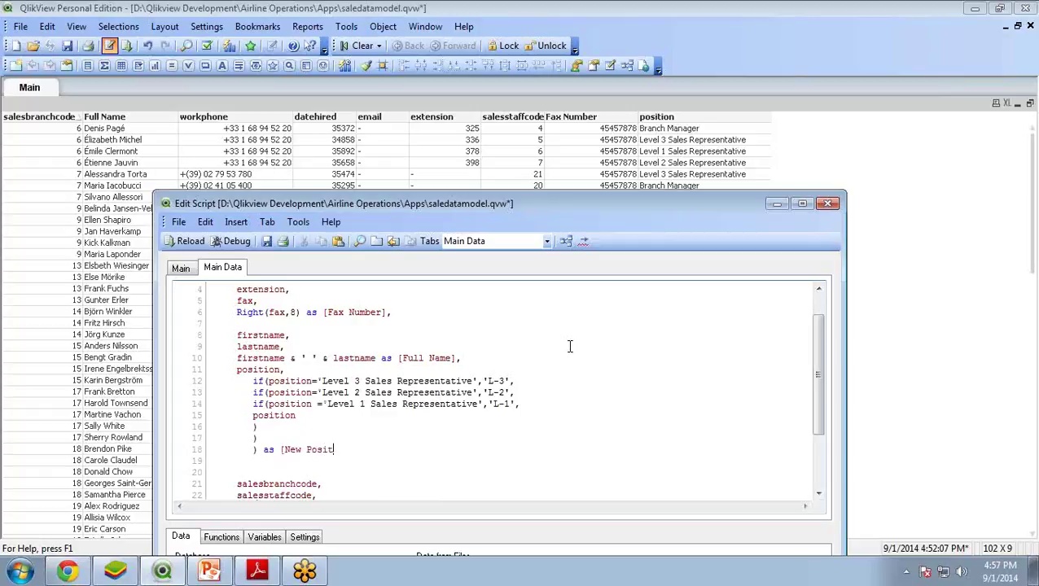
type("ion],")
key("Delete")
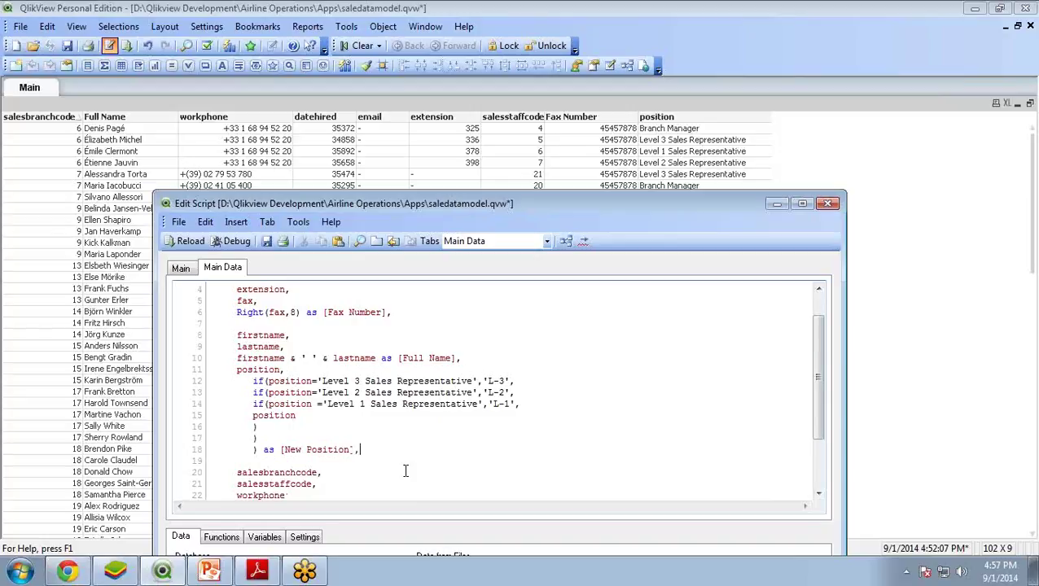
Reposition the script editor window and return focus to the script
left_click_drag(603, 209, 596, 109)
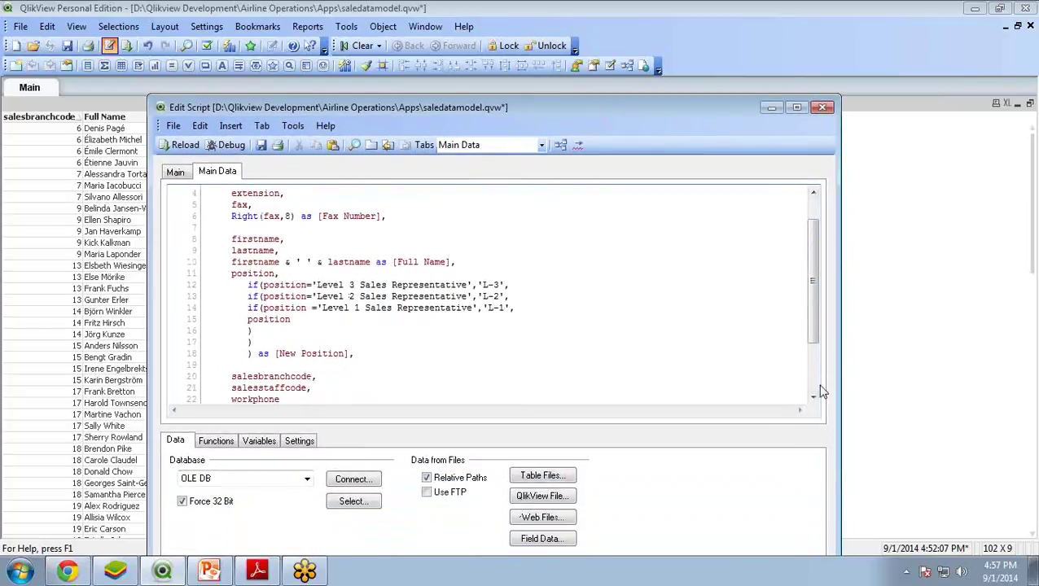
mouse_move(814, 311)
left_mouse_down()
mouse_move(814, 337)
mouse_move(814, 326)
left_mouse_up()
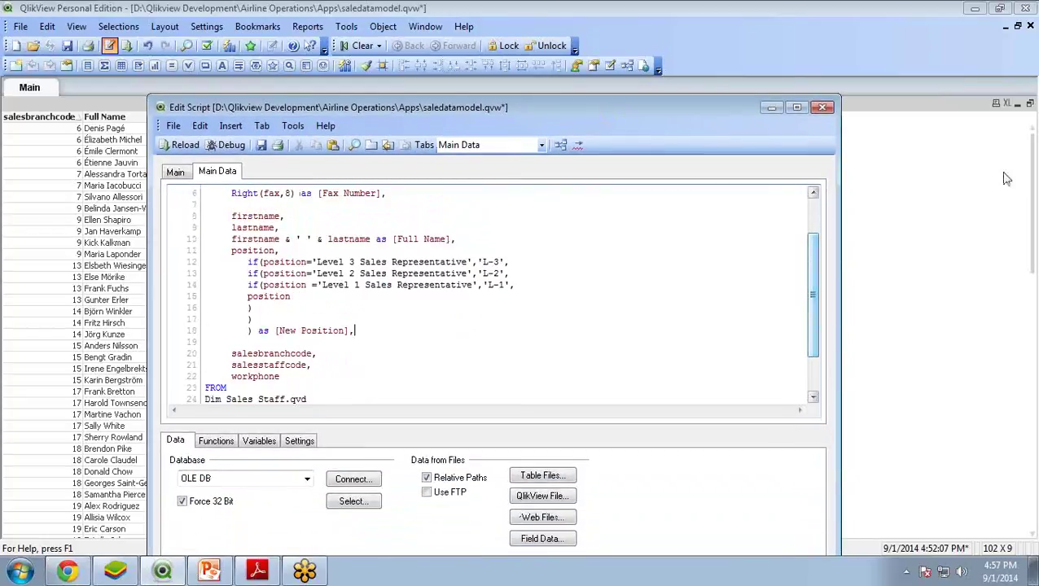
left_click(1020, 38)
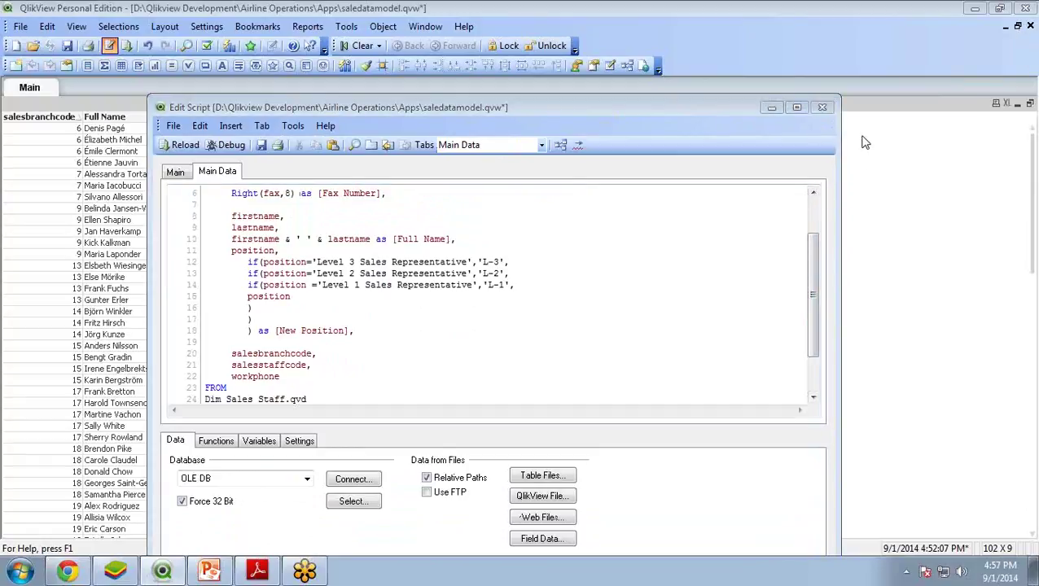
left_click(269, 148)
Reload the data with the edited script and accept Sheet Properties unchanged
left_click(179, 145)
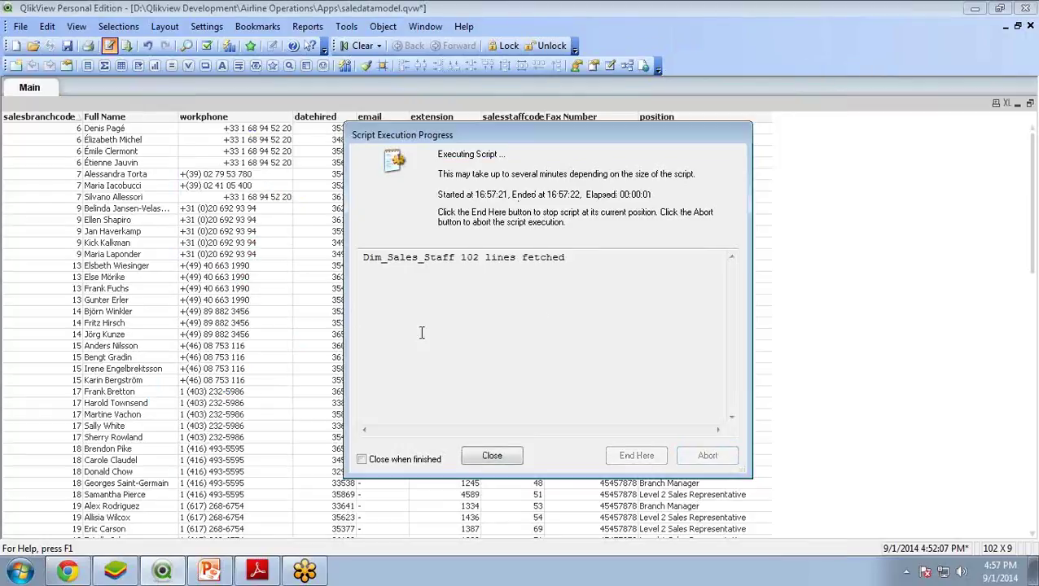
left_click_drag(373, 258, 565, 259)
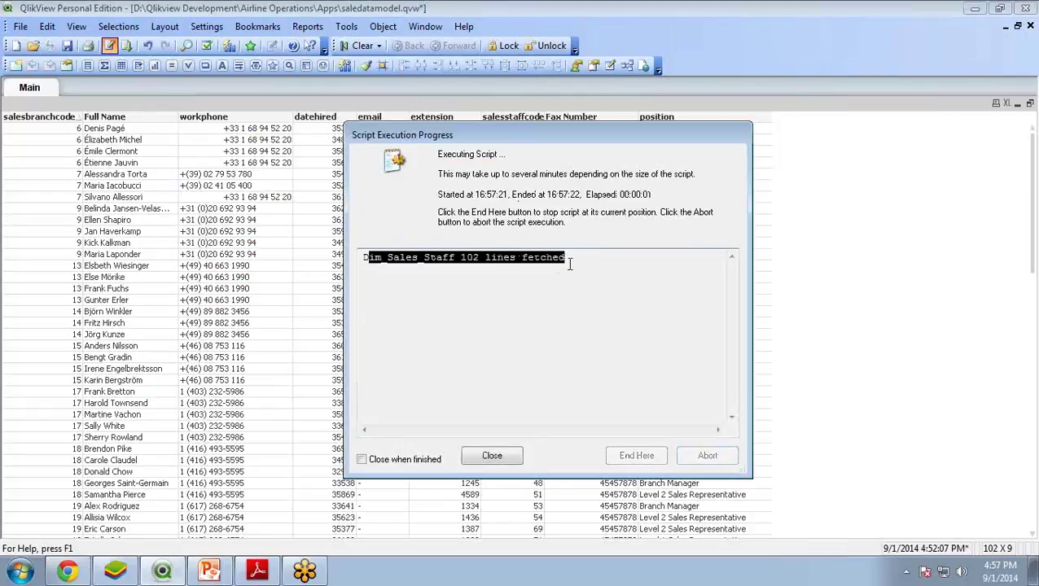
left_click(492, 457)
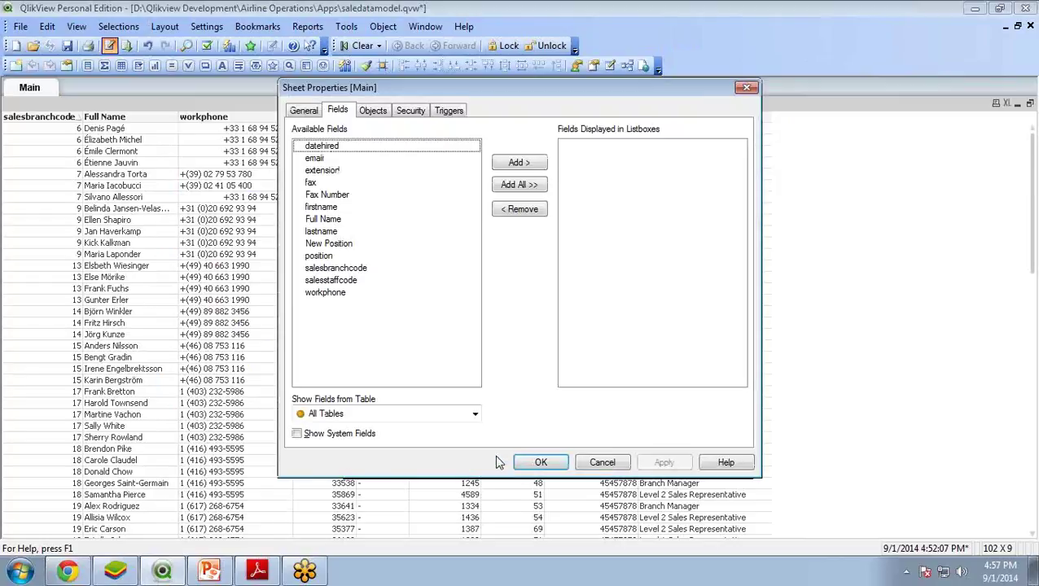
left_click(539, 461)
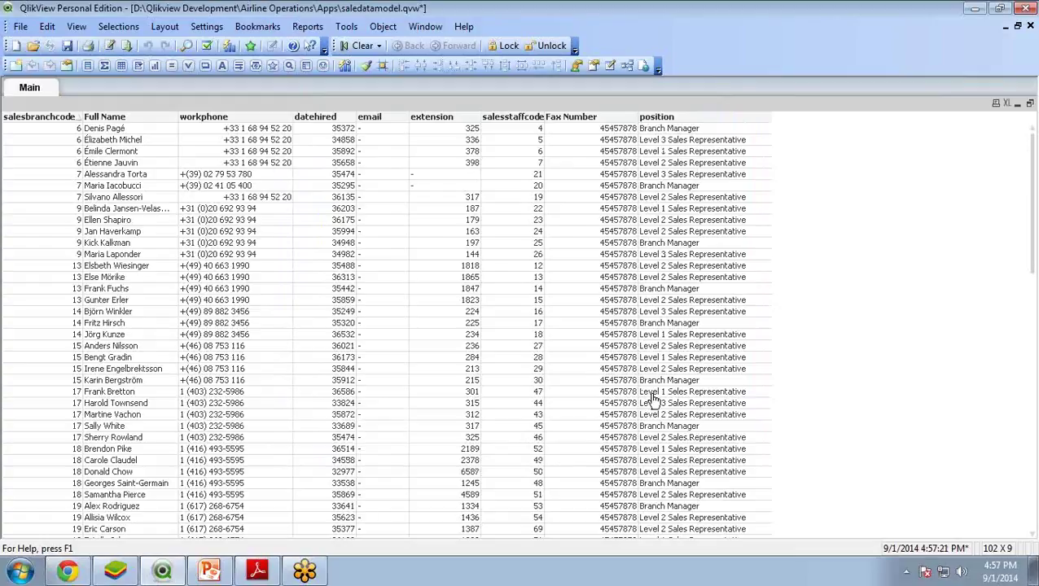
Add the New Position field to the staff table box's displayed columns
right_click(235, 101)
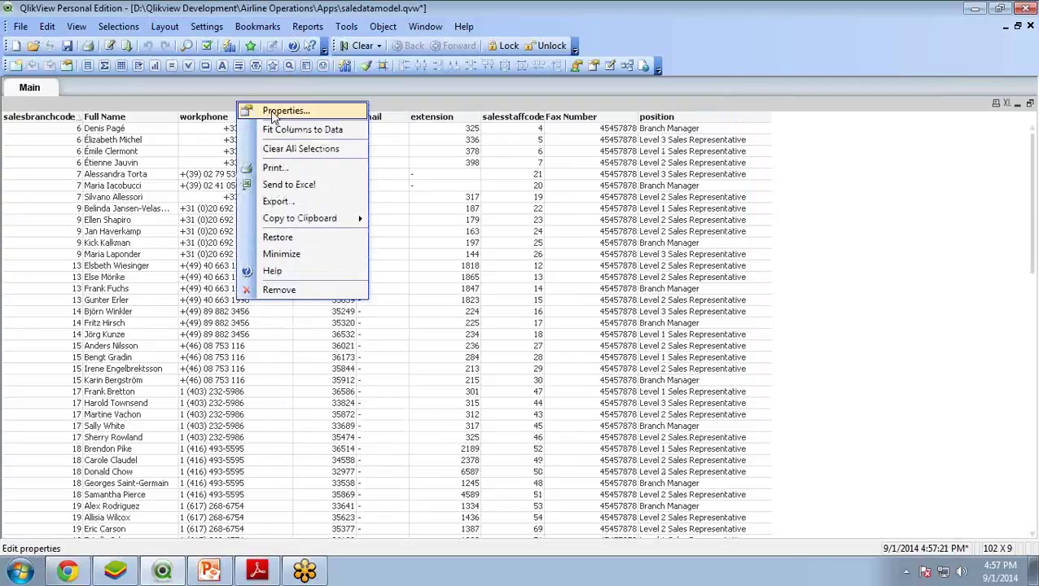
left_click(284, 111)
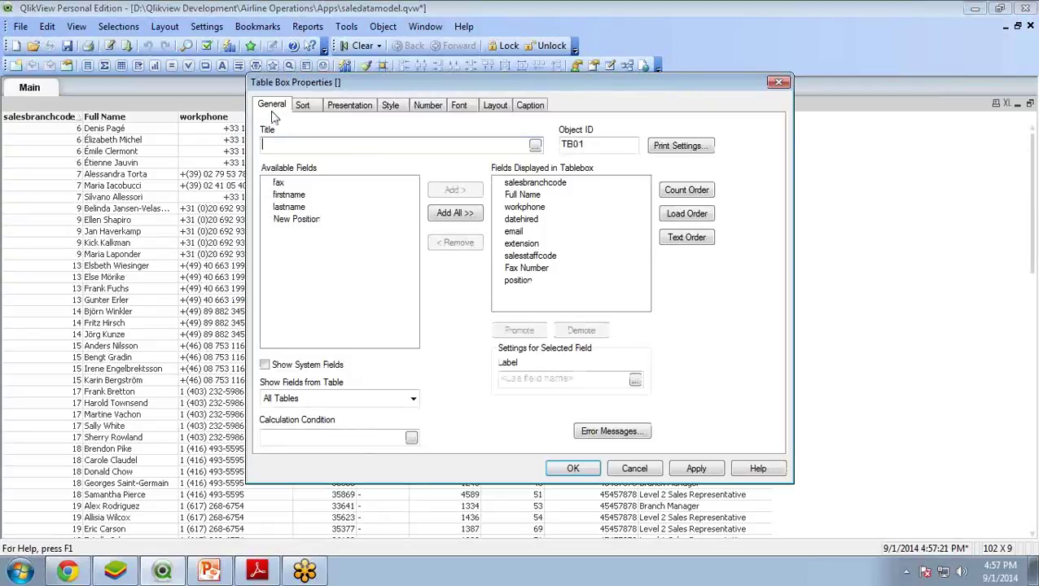
left_click(308, 221)
left_click(469, 190)
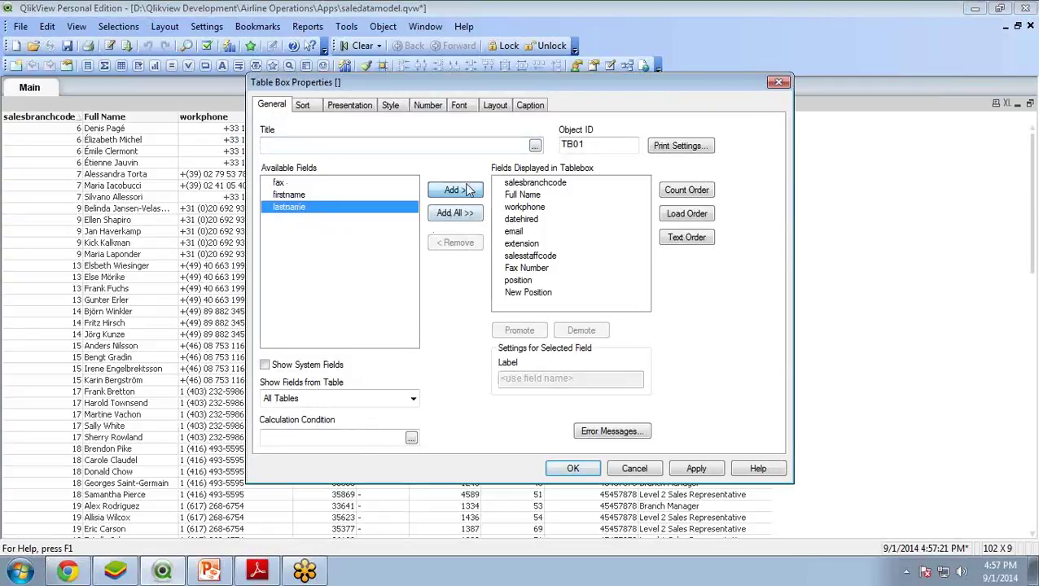
left_click(522, 282)
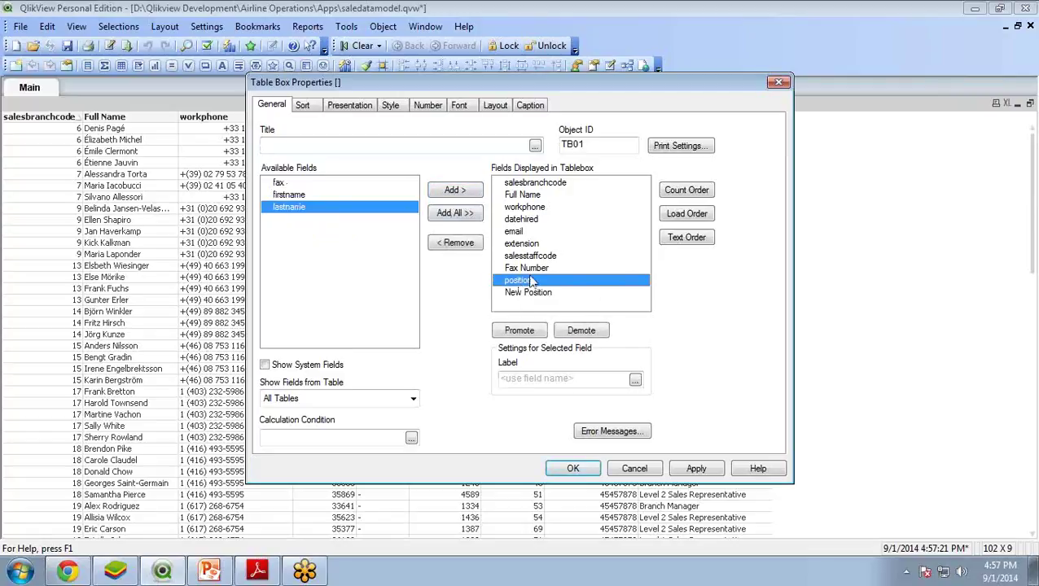
left_click(573, 470)
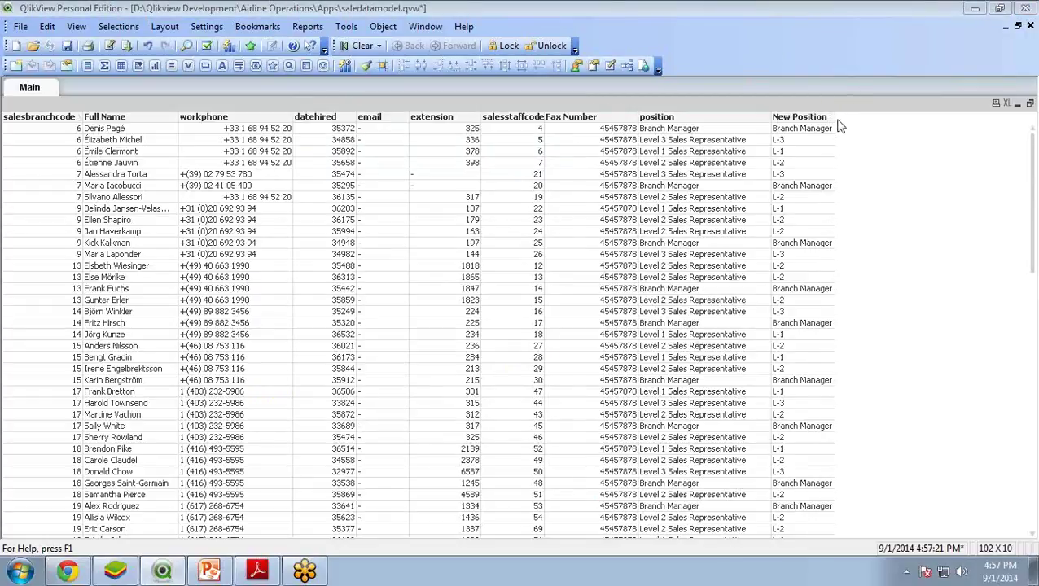
Widen the New Position column by dragging its header's right border
left_click_drag(834, 116, 870, 119)
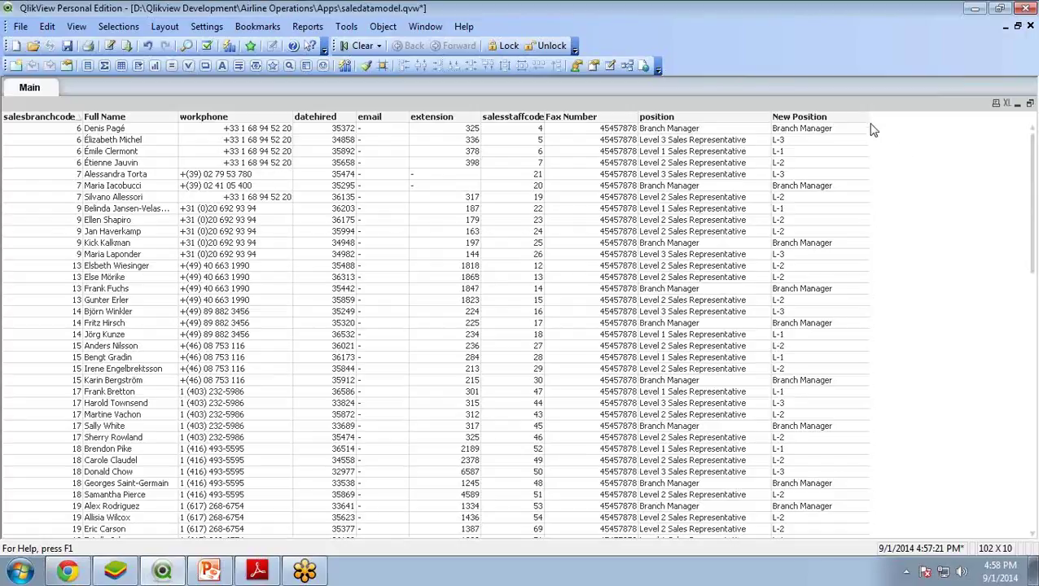
left_click_drag(866, 118, 864, 119)
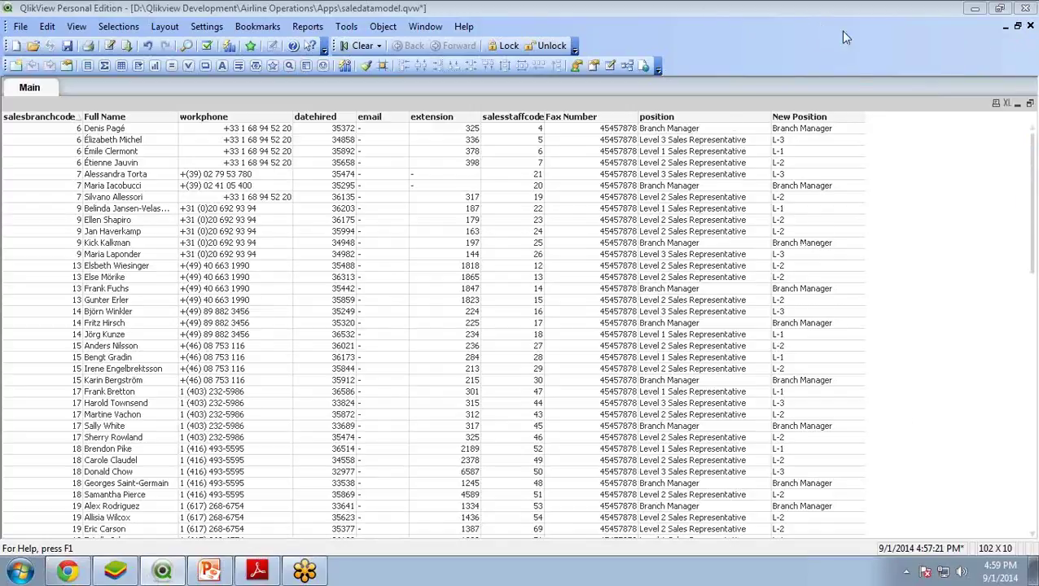
Add a comma after workphone and a new line 'Sports Equipments' as [Sports Equipments] in the load script
left_click(109, 46)
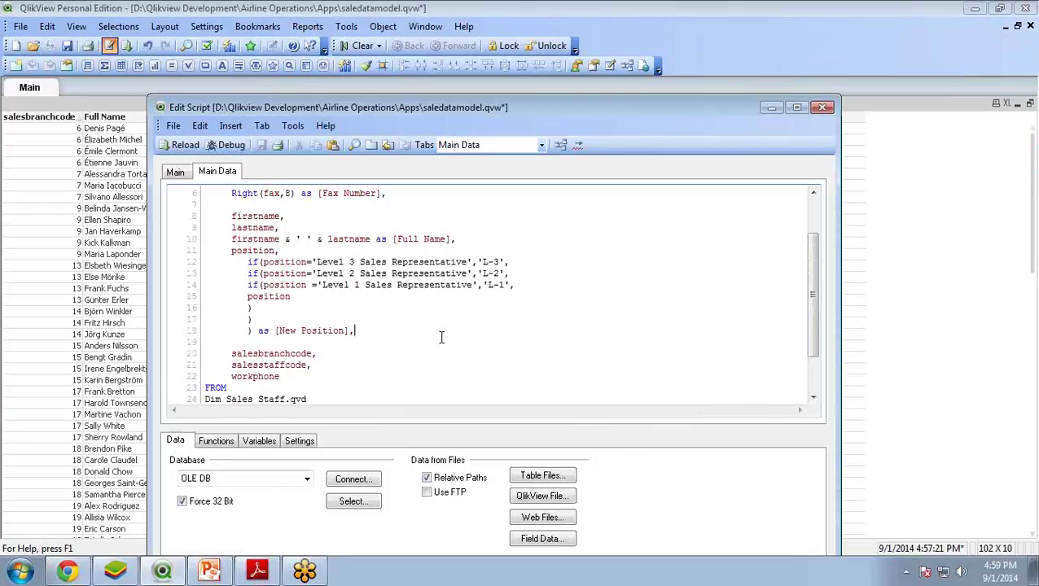
scroll(327, 343, "down", 2)
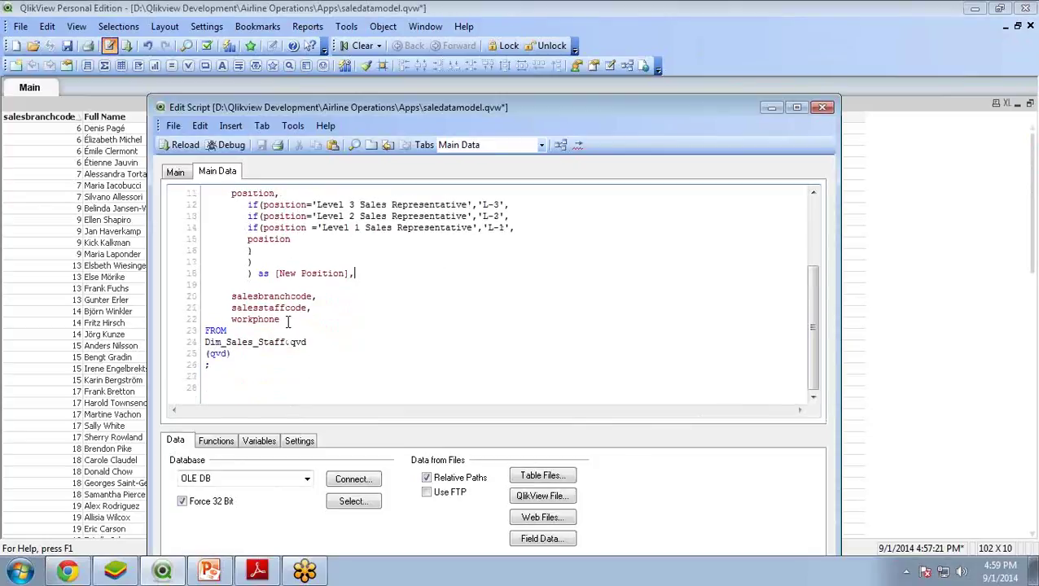
left_click(296, 320)
type(",")
key("Return")
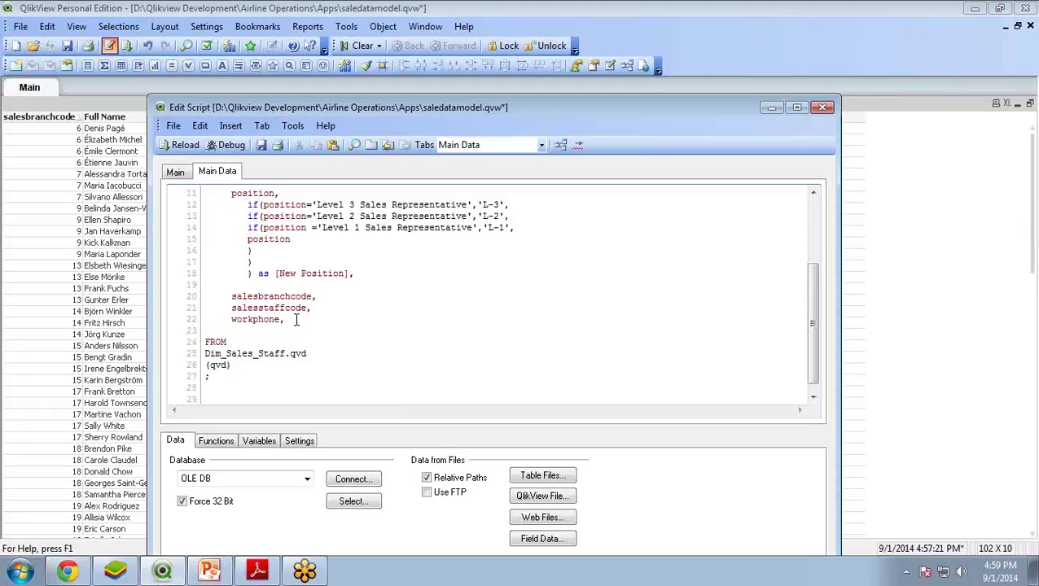
type("'Sports Equipments")
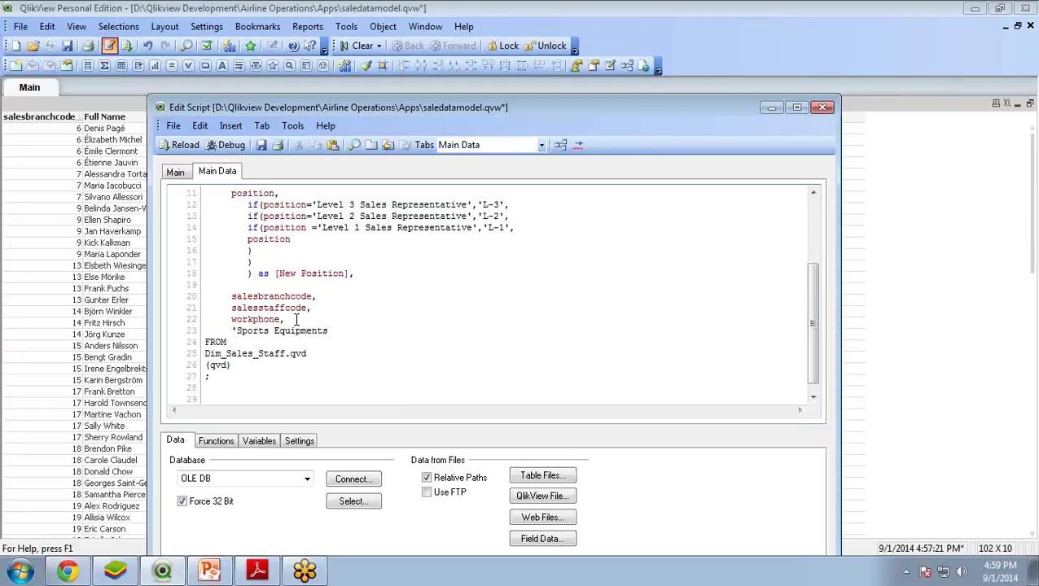
type("' as [")
type("Sports ")
type("Equipment")
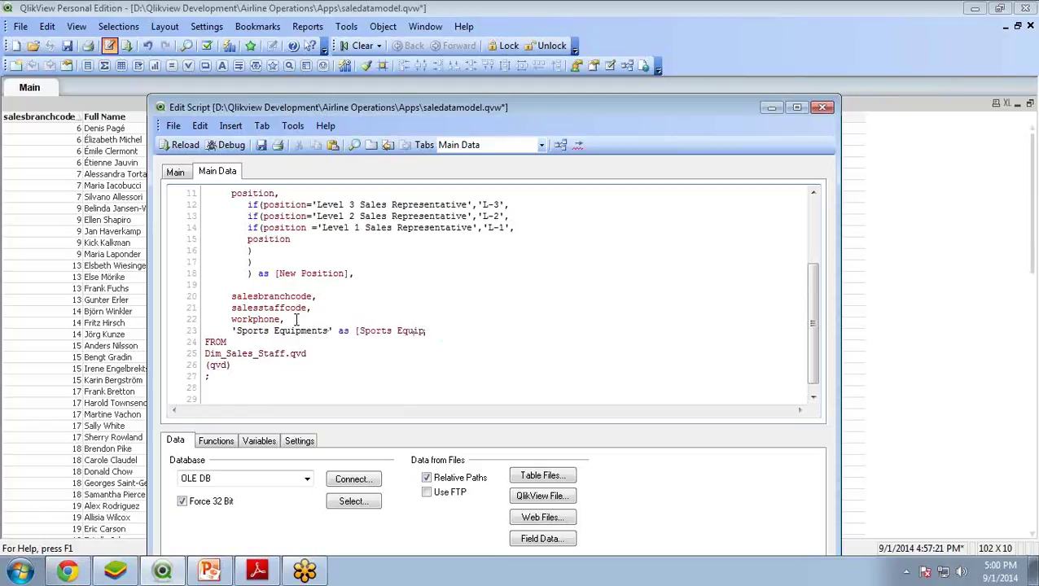
type("s]")
Reload the data and accept Sheet Properties unchanged
left_click(181, 145)
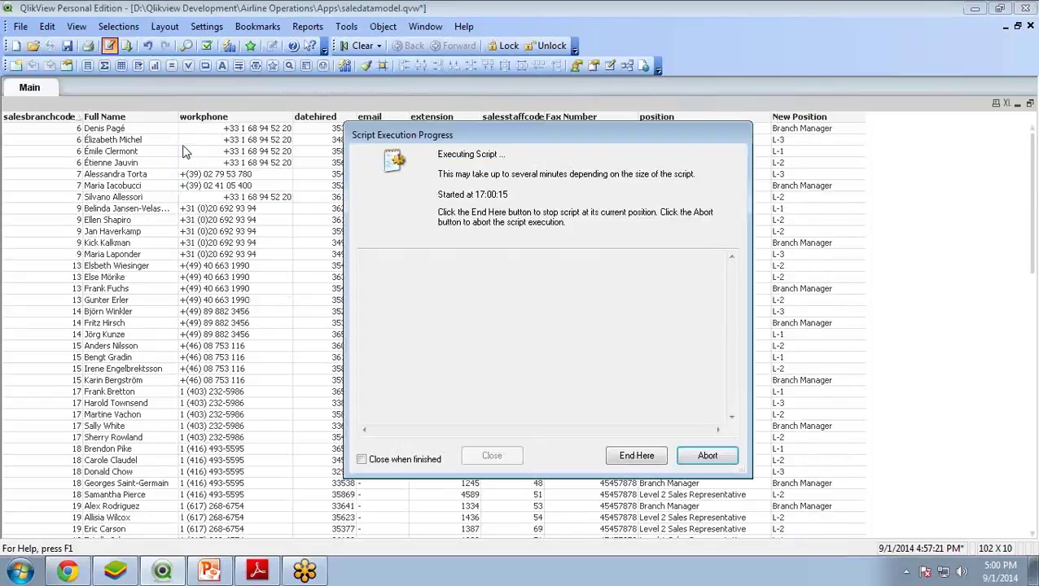
left_click(492, 455)
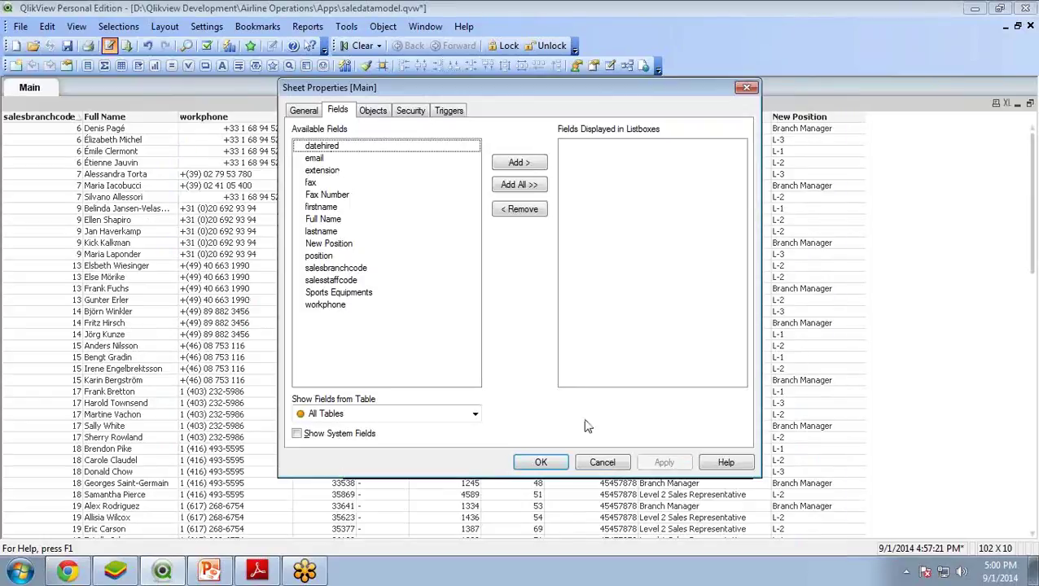
left_click(540, 462)
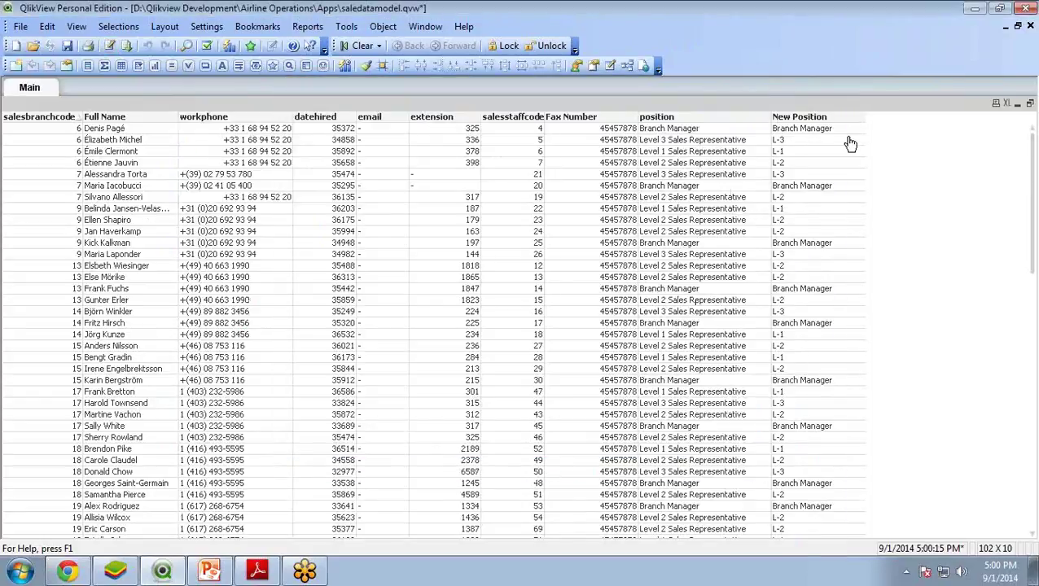
Add the Sports Equipments field to the staff table box's displayed columns
right_click(310, 109)
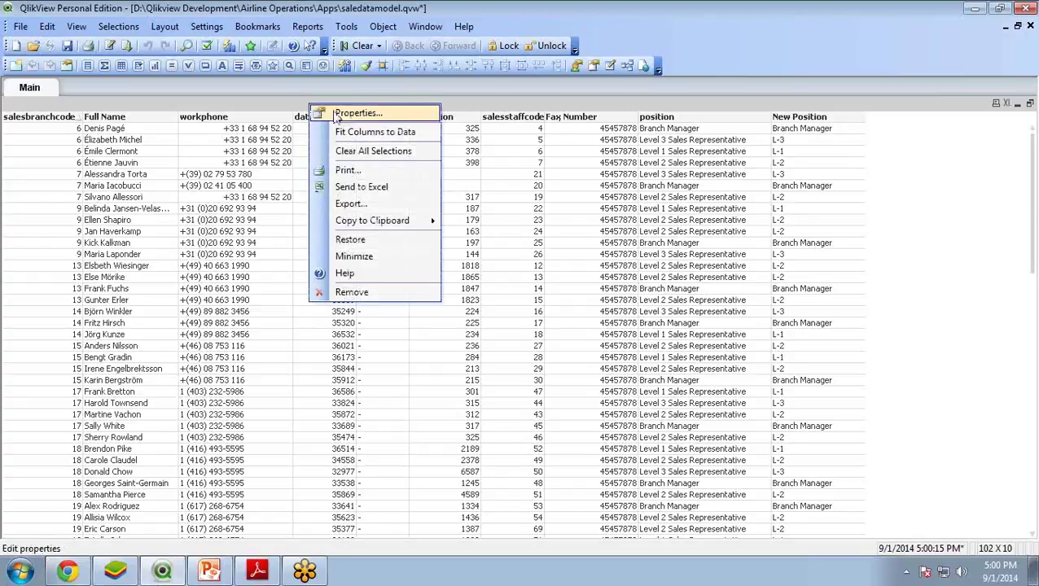
left_click(347, 115)
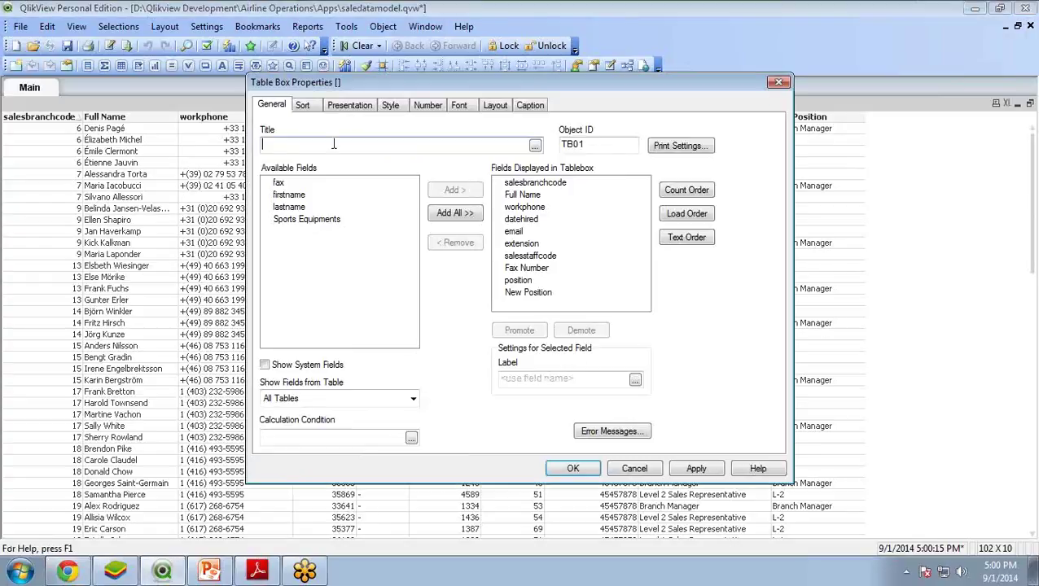
left_click(310, 222)
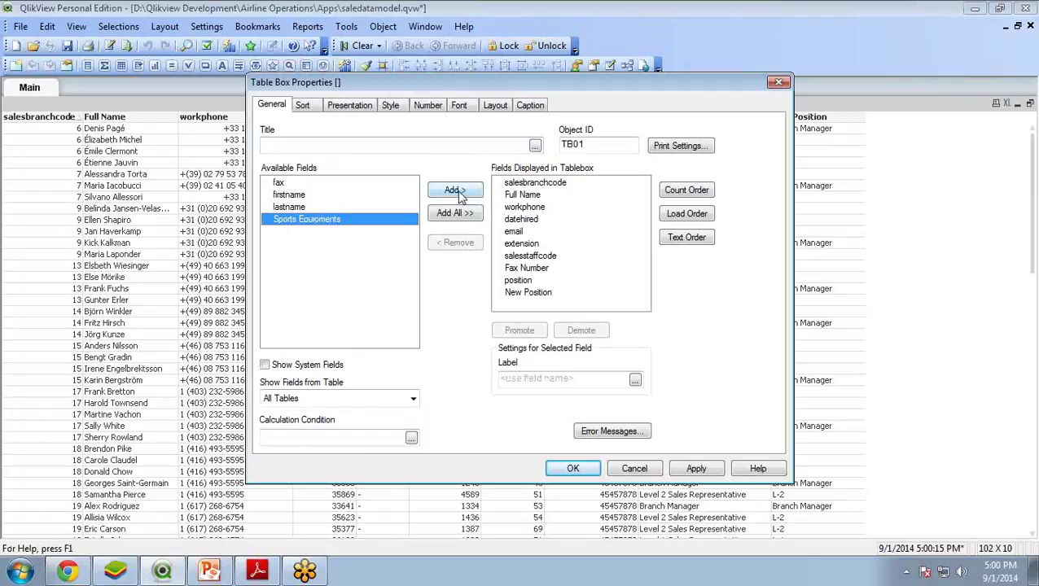
left_click(456, 193)
left_click(573, 469)
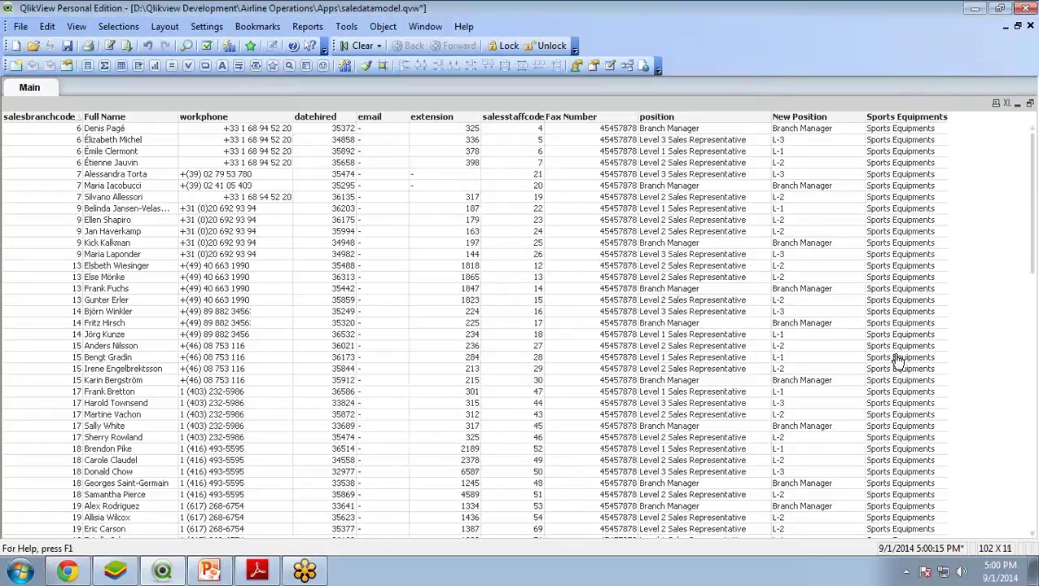